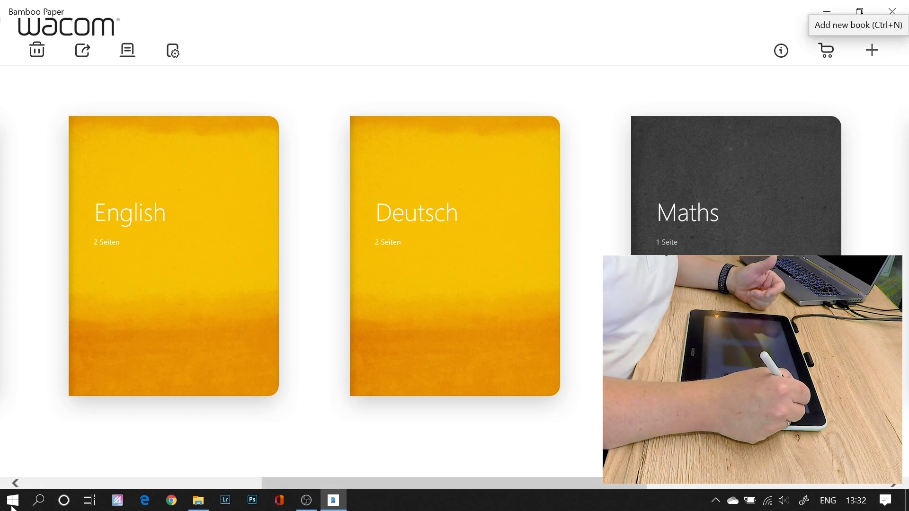
# Create a notebook with the blue Denker cover and retitle it from Notizen to Chemistry
pyautogui.click(872, 49)
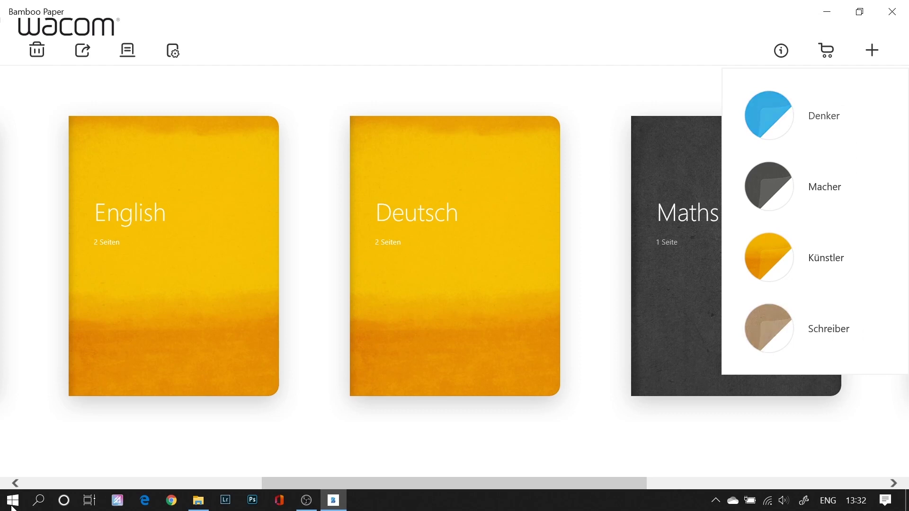
pyautogui.click(769, 115)
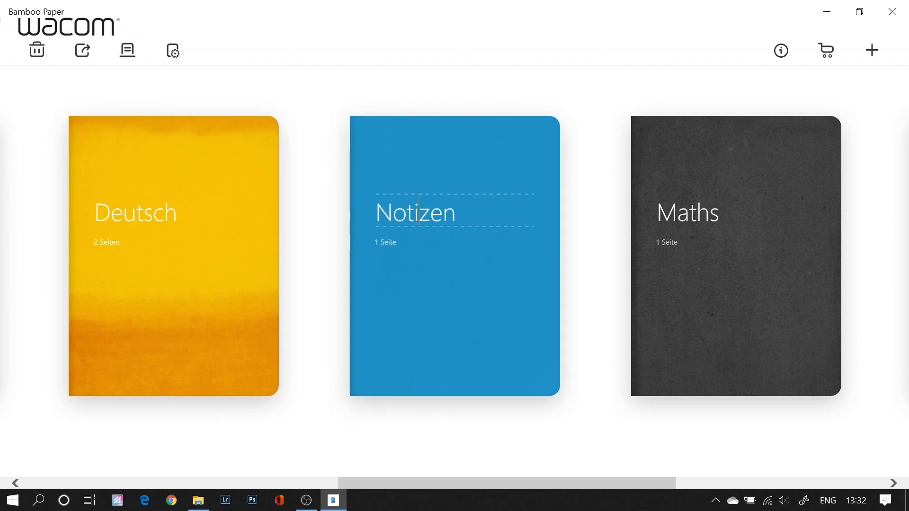
pyautogui.click(420, 213)
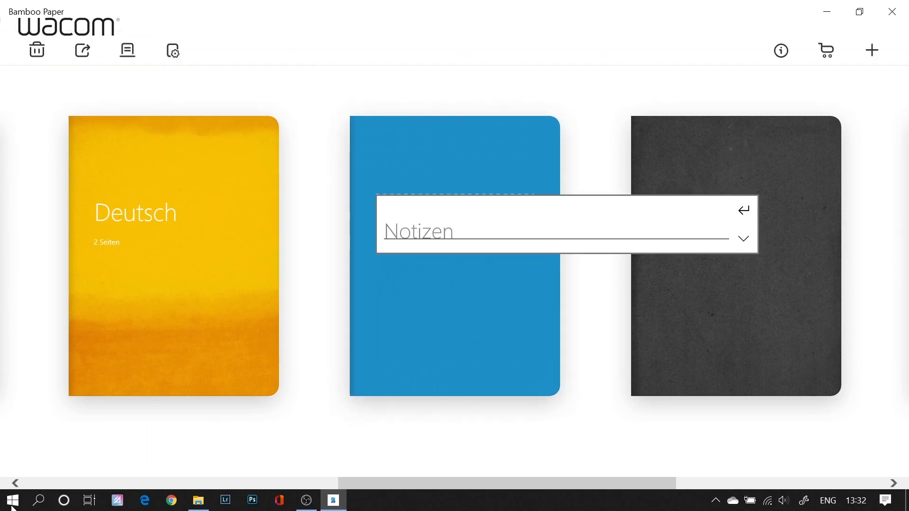
pyautogui.press('Return')
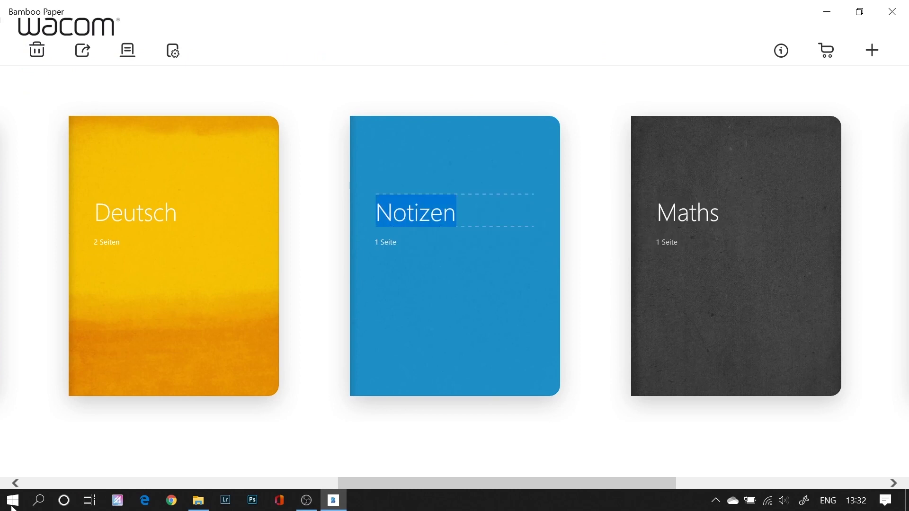
pyautogui.write('Chemistry')
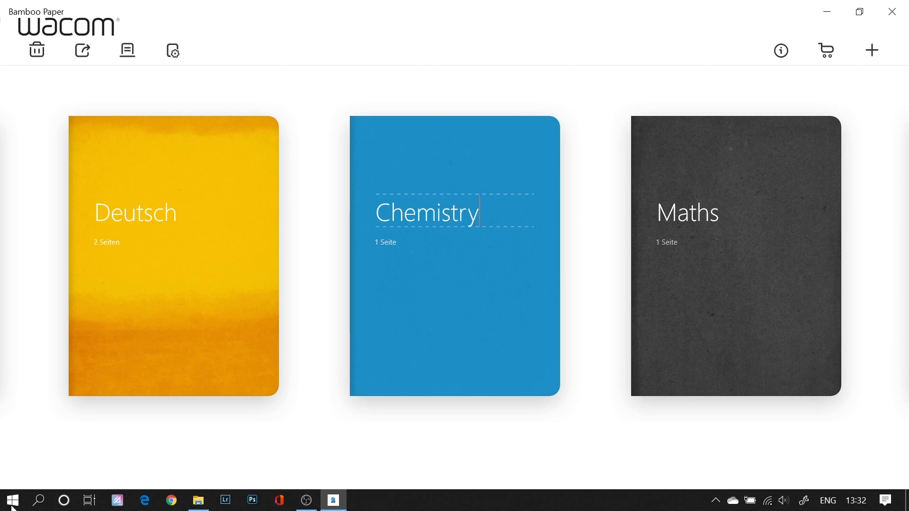
pyautogui.press('Return')
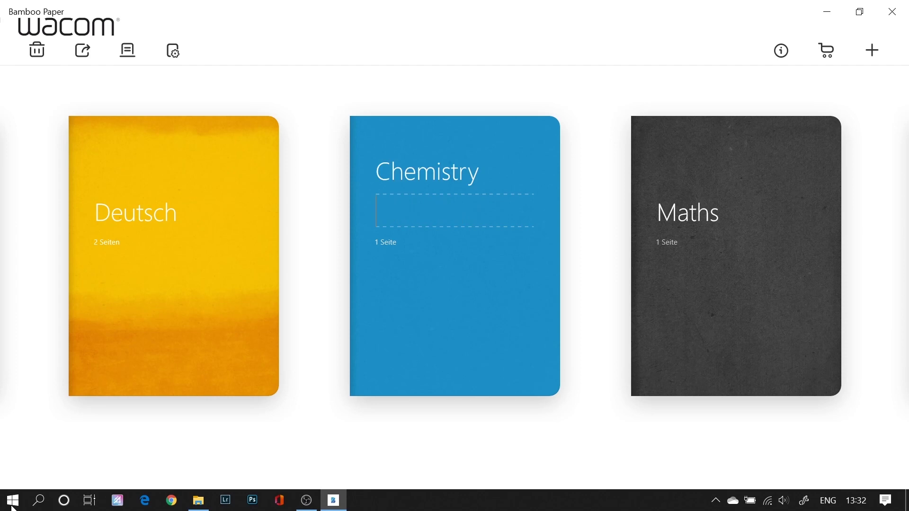
pyautogui.press('BackSpace')
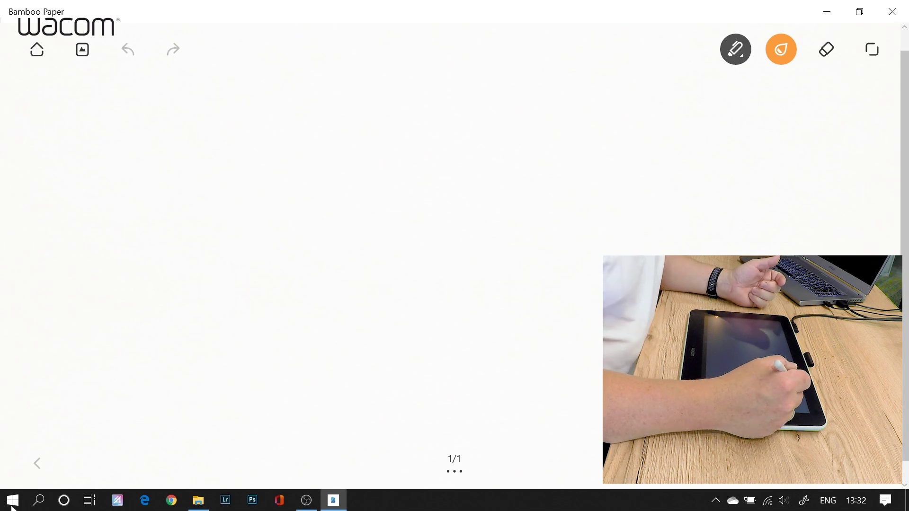
# Select the pencil and draw an orange wavy line across the first page
pyautogui.click(736, 50)
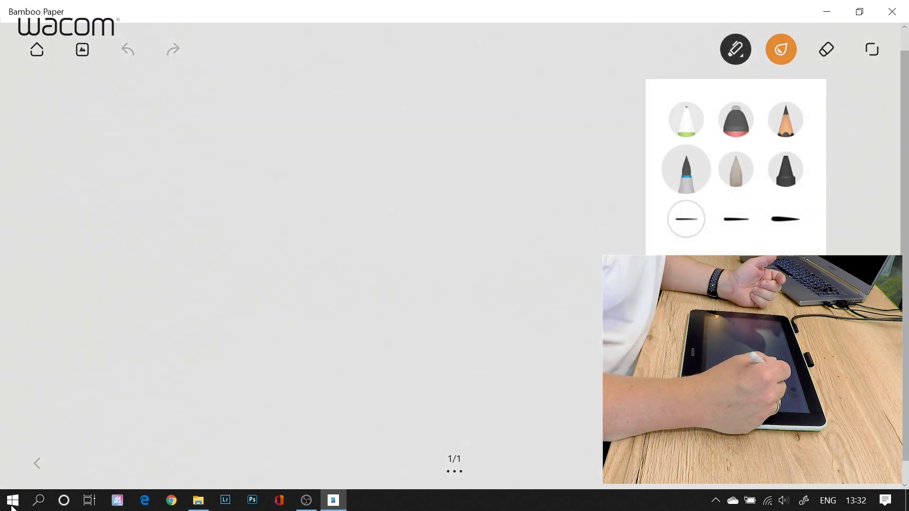
pyautogui.click(686, 120)
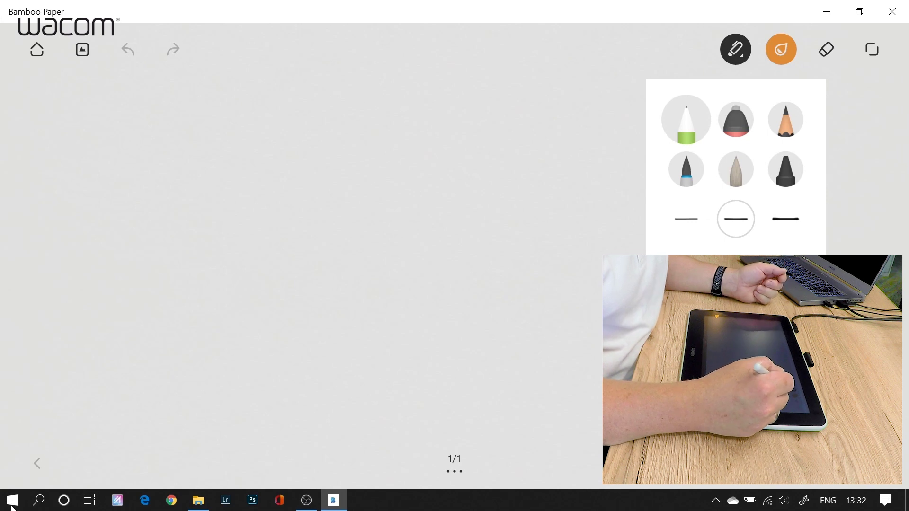
pyautogui.click(786, 120)
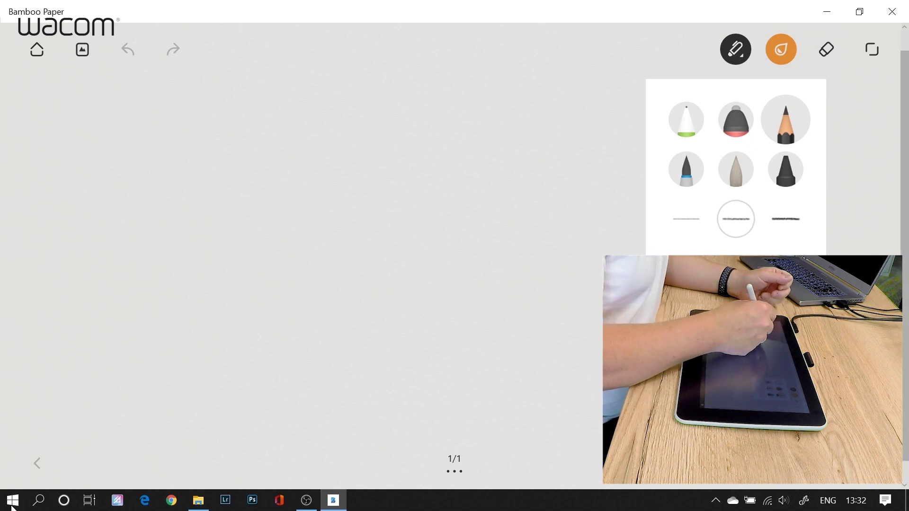
pyautogui.moveTo(151, 137)
pyautogui.mouseDown()
pyautogui.moveTo(199, 127)
pyautogui.moveTo(308, 189)
pyautogui.moveTo(602, 303)
pyautogui.mouseUp()
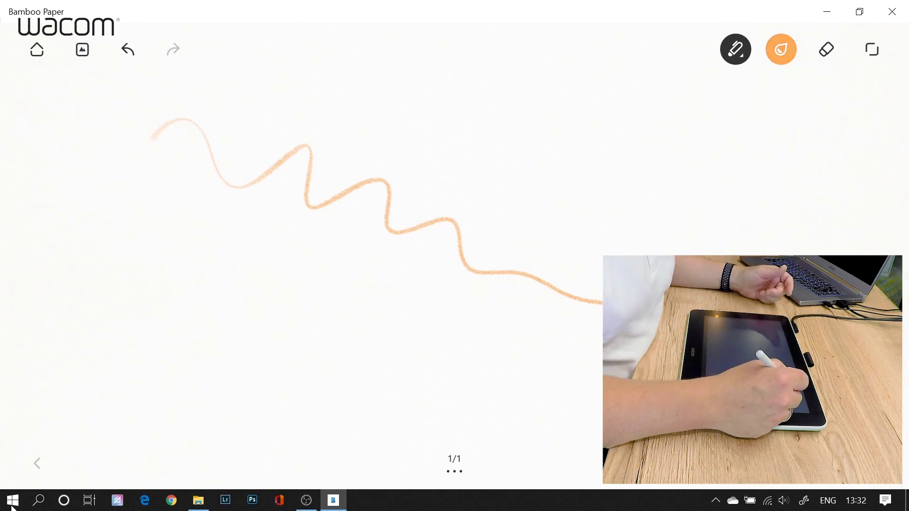
# Switch the colour to light blue and draw a pencil loop at the upper right
pyautogui.click(781, 49)
pyautogui.moveTo(782, 213); pyautogui.dragTo(781, 142)
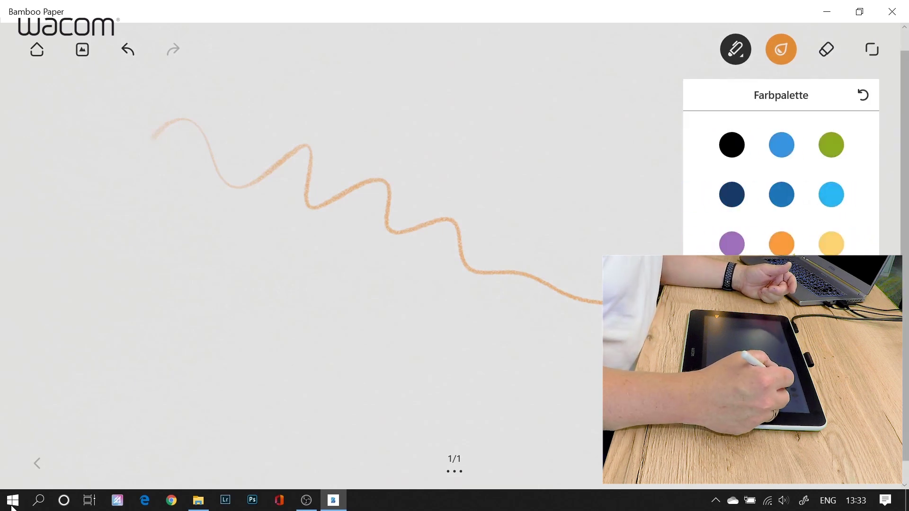
pyautogui.click(781, 144)
pyautogui.click(863, 95)
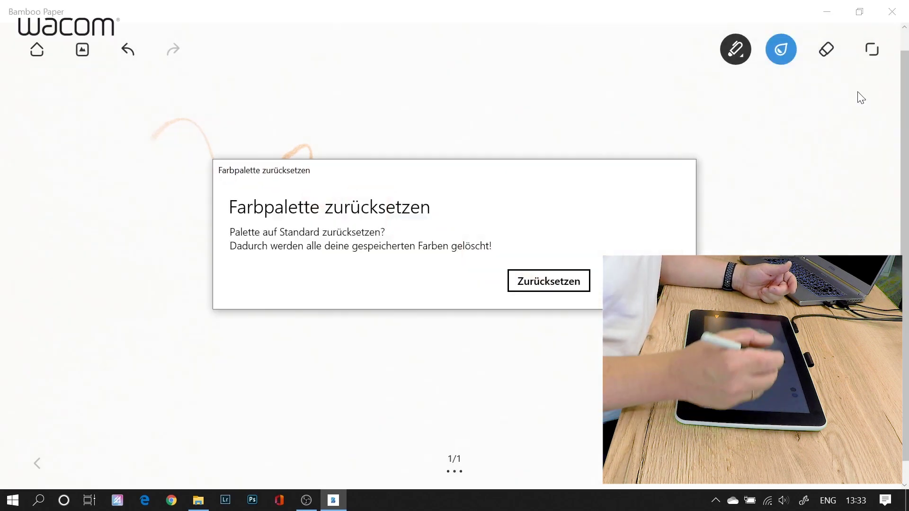
pyautogui.click(860, 95)
pyautogui.moveTo(598, 149)
pyautogui.mouseDown()
pyautogui.moveTo(687, 153)
pyautogui.moveTo(576, 194)
pyautogui.mouseUp()
# With the fine pen in black, write 'Note Pen', encircle it, then turn to a blank page
pyautogui.click(735, 49)
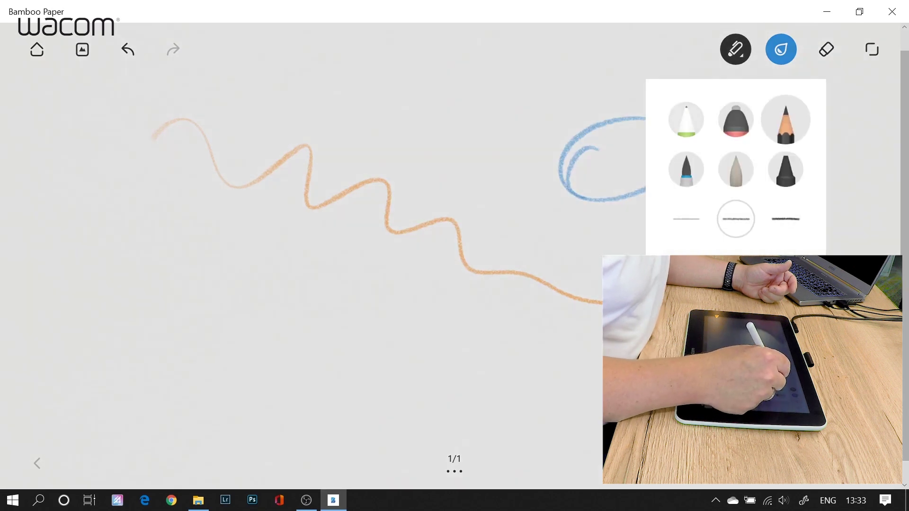
pyautogui.click(686, 119)
pyautogui.click(781, 49)
pyautogui.click(732, 144)
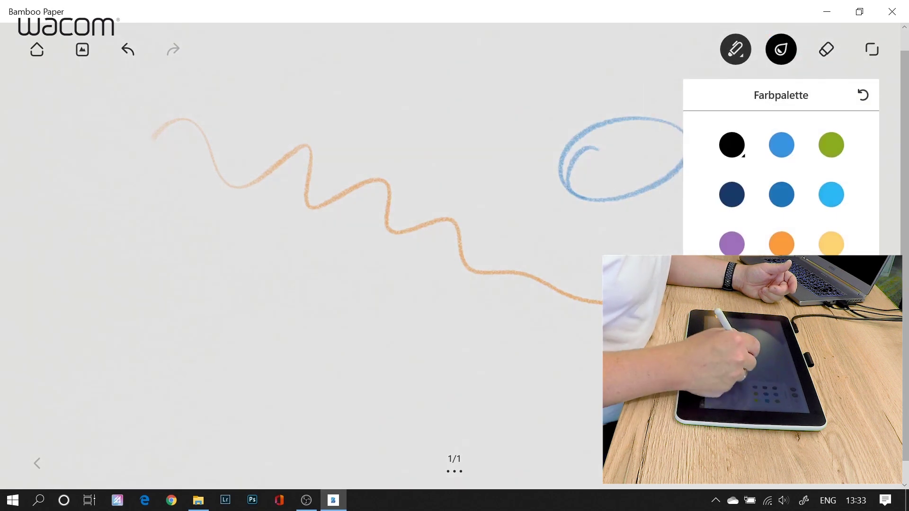
pyautogui.moveTo(300, 351); pyautogui.dragTo(367, 306)
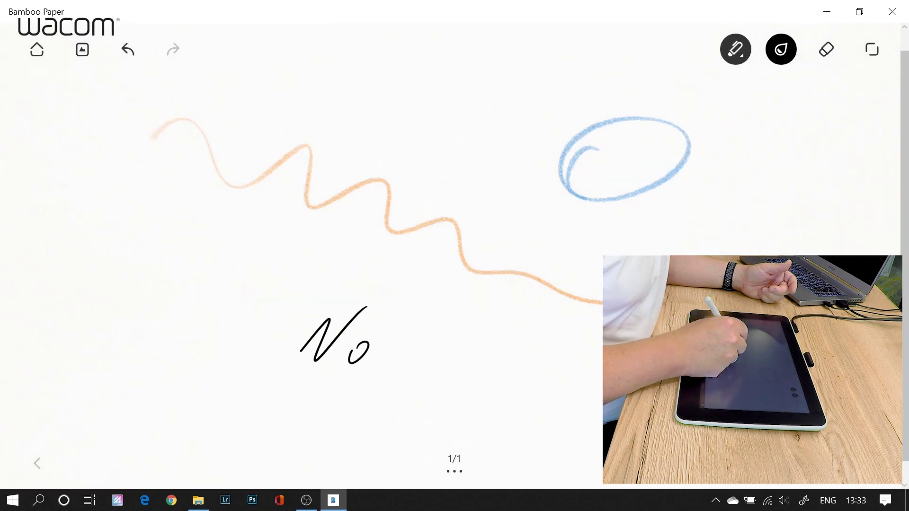
pyautogui.moveTo(471, 332); pyautogui.dragTo(468, 372)
pyautogui.moveTo(459, 355); pyautogui.dragTo(468, 354)
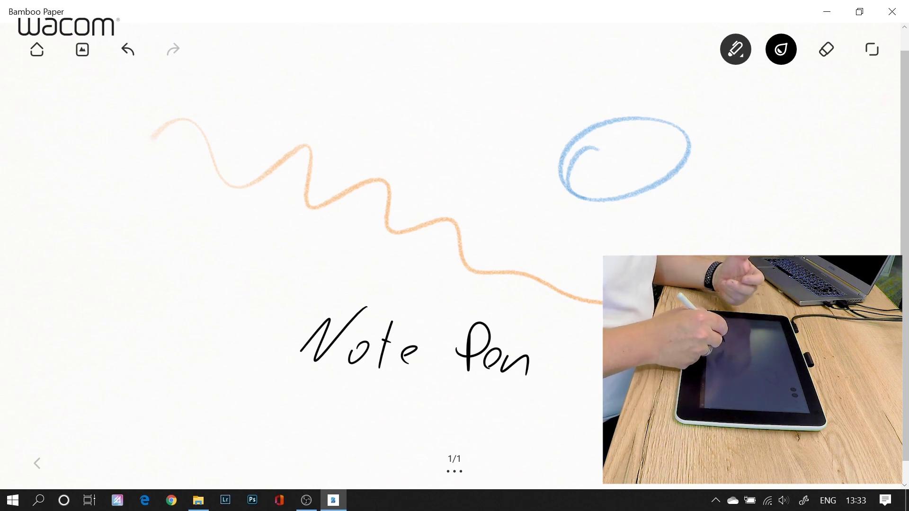
pyautogui.moveTo(296, 368)
pyautogui.mouseDown()
pyautogui.moveTo(398, 389)
pyautogui.moveTo(524, 395)
pyautogui.mouseUp()
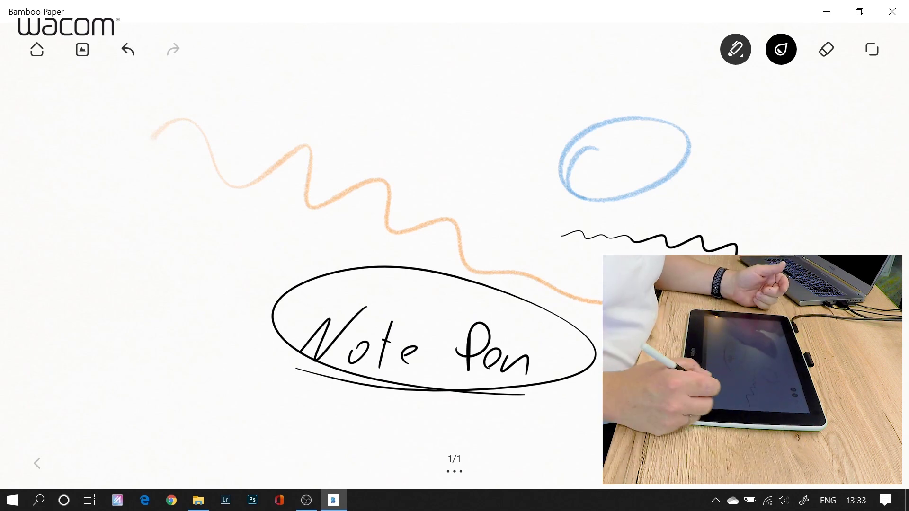
pyautogui.moveTo(890, 237); pyautogui.dragTo(189, 237)
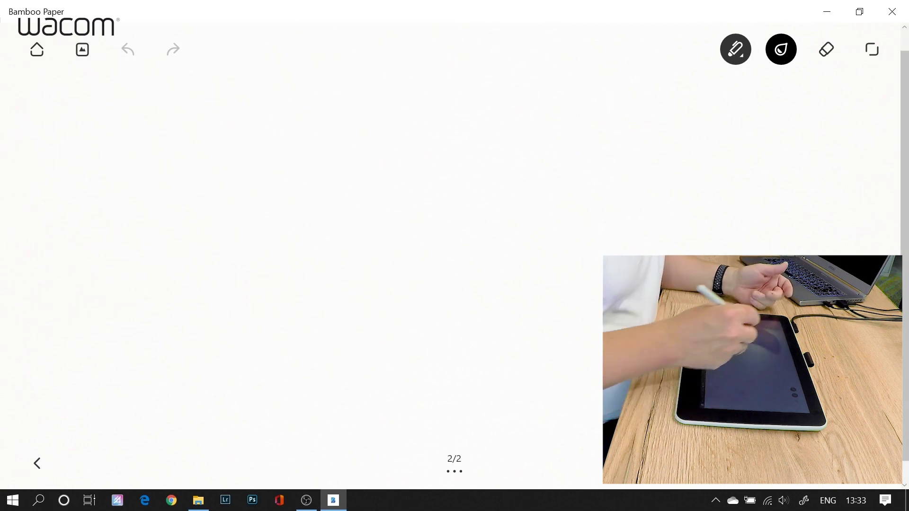
# Import 'content (4).png' onto page 2, move it left of centre and shrink it
pyautogui.click(82, 49)
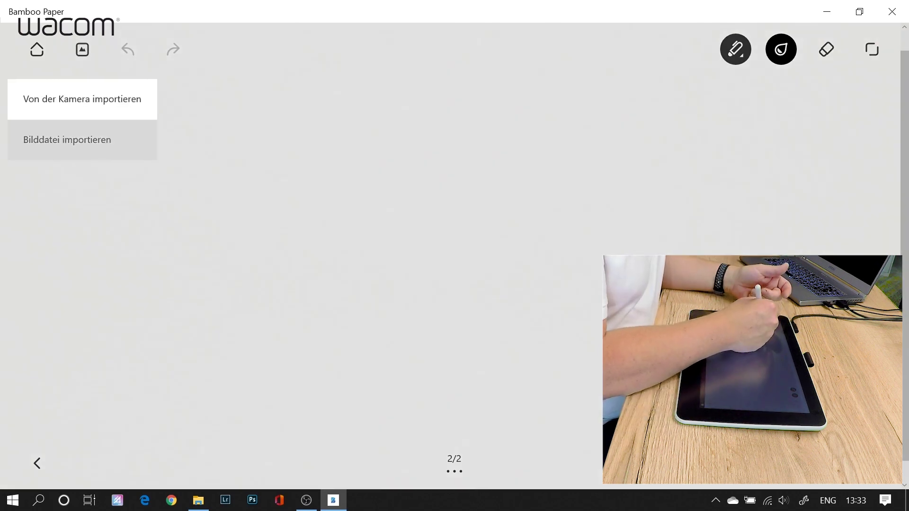
pyautogui.click(66, 140)
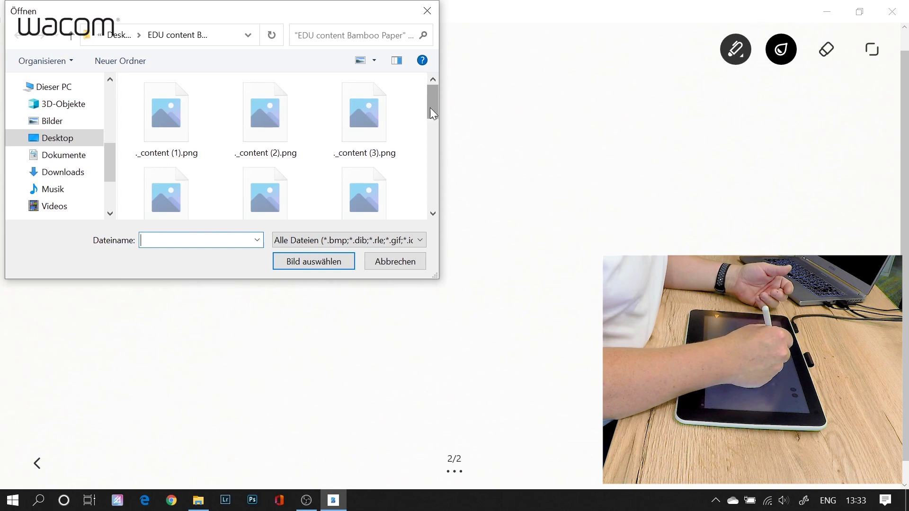
pyautogui.moveTo(433, 111); pyautogui.dragTo(426, 171)
pyautogui.click(367, 100)
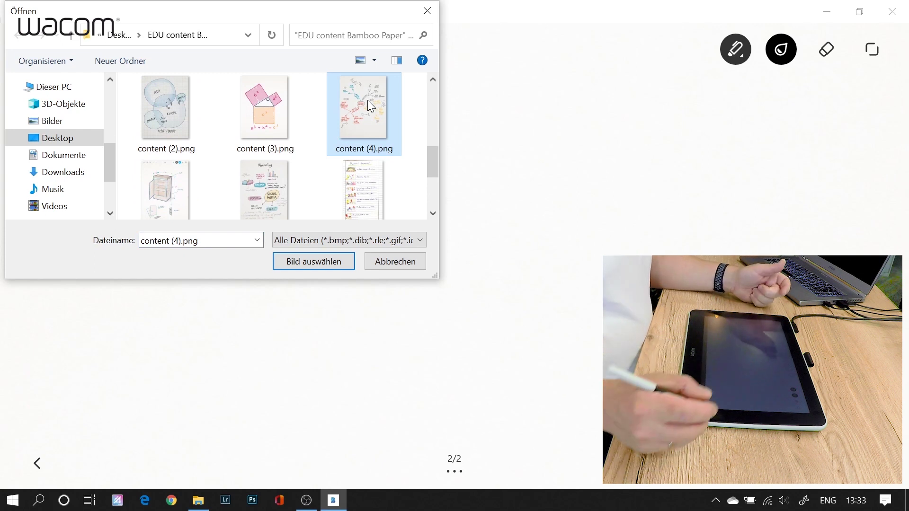
pyautogui.doubleClick(367, 101)
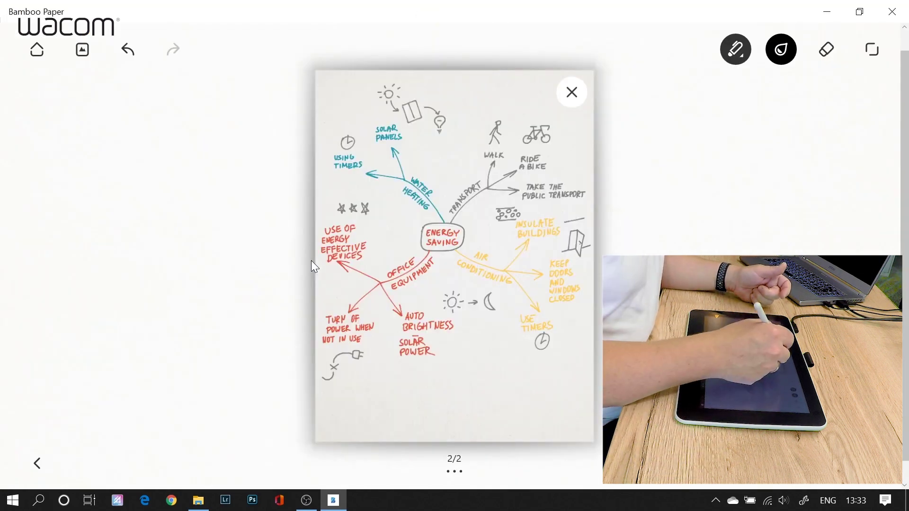
pyautogui.click(455, 256)
pyautogui.moveTo(454, 256); pyautogui.dragTo(260, 246)
pyautogui.moveTo(378, 410); pyautogui.dragTo(335, 354)
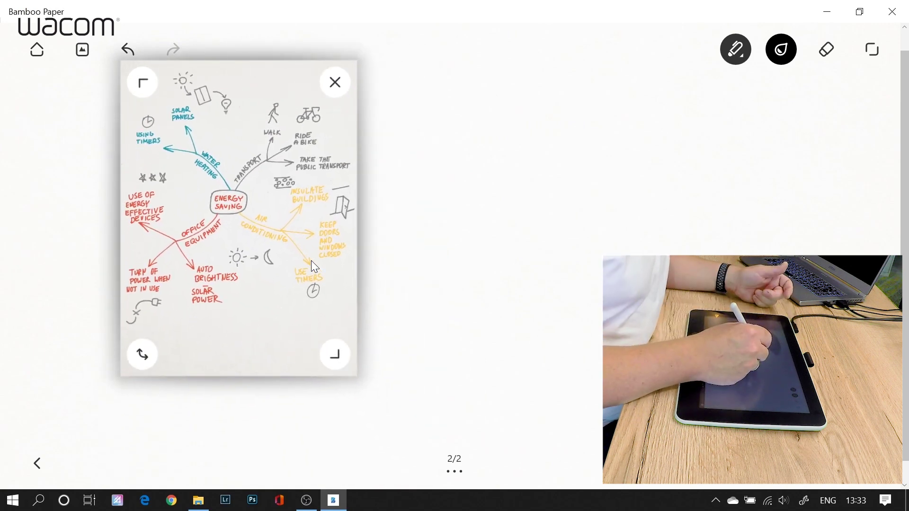
# Highlight SOLAR POWER with a yellow marker stroke
pyautogui.click(736, 49)
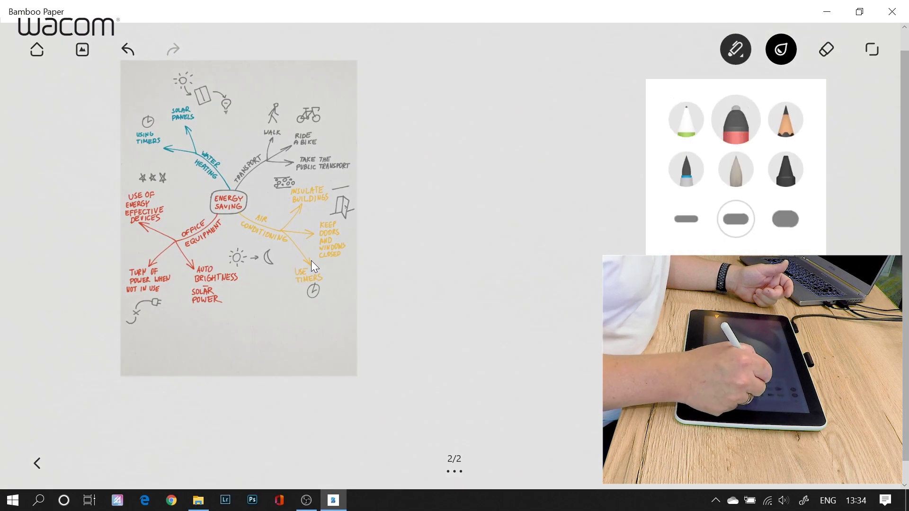
pyautogui.click(781, 49)
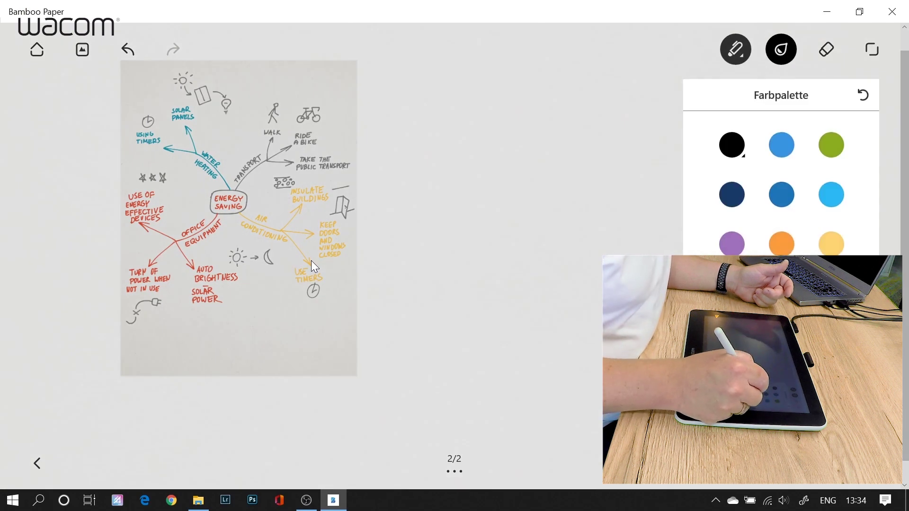
pyautogui.click(832, 244)
pyautogui.moveTo(180, 295); pyautogui.dragTo(281, 303)
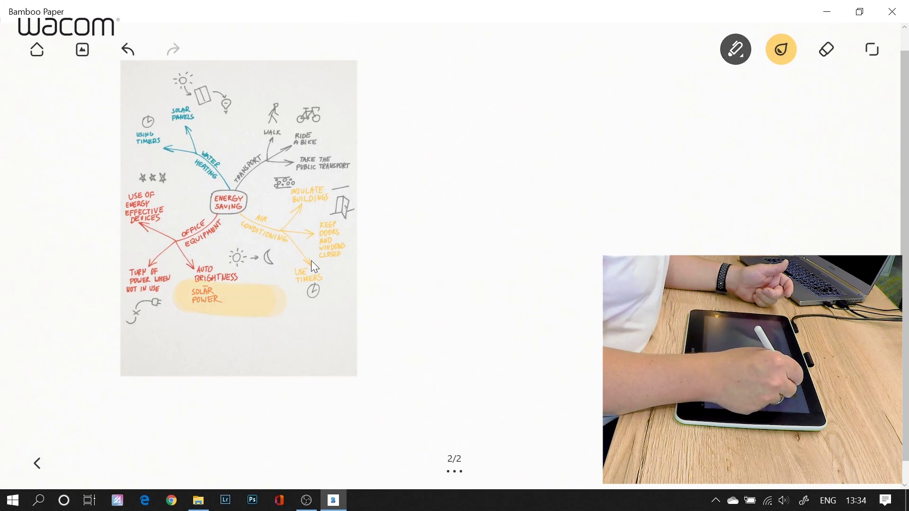
# Circle the door sketch near 'Insulate Buildings' in grey pencil
pyautogui.click(736, 49)
pyautogui.click(686, 169)
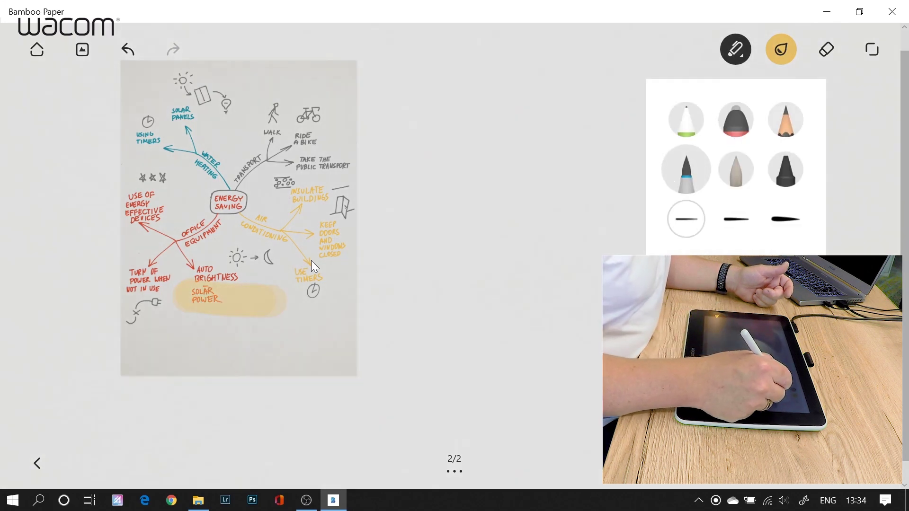
pyautogui.click(786, 119)
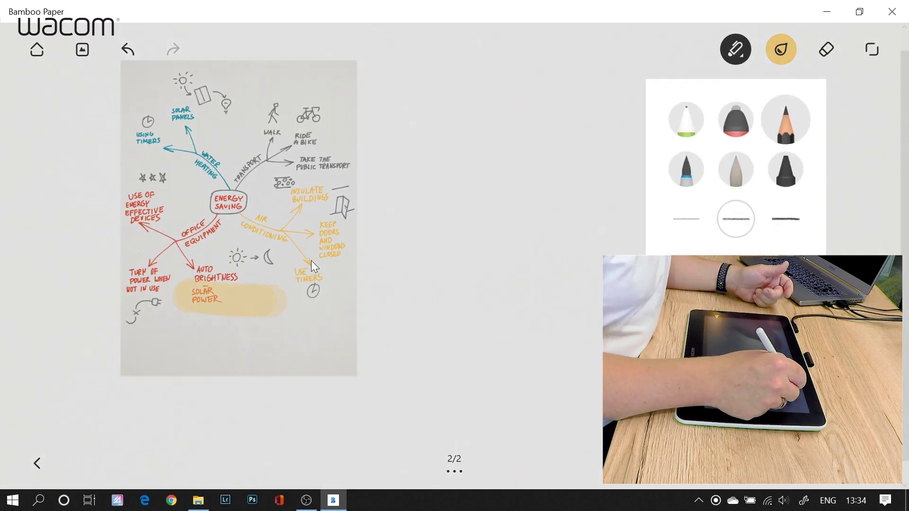
pyautogui.click(781, 49)
pyautogui.moveTo(341, 185)
pyautogui.mouseDown()
pyautogui.moveTo(374, 220)
pyautogui.moveTo(331, 191)
pyautogui.mouseUp()
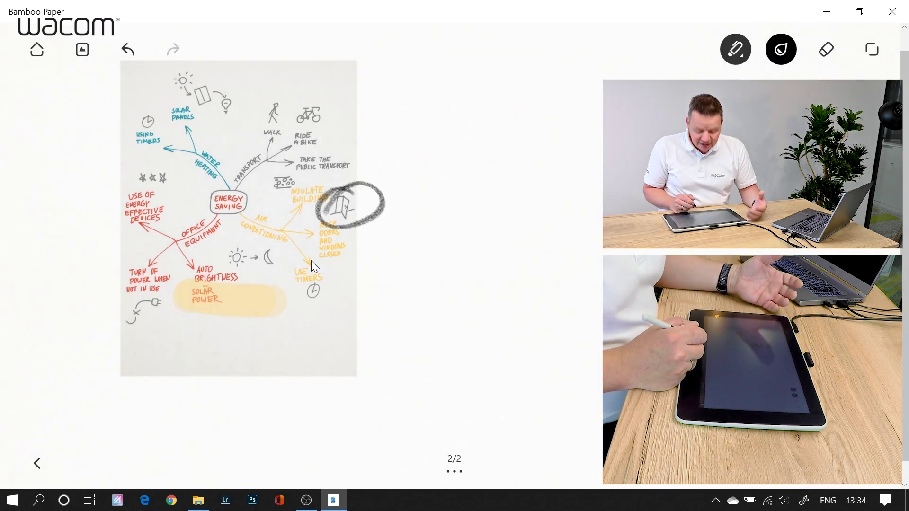